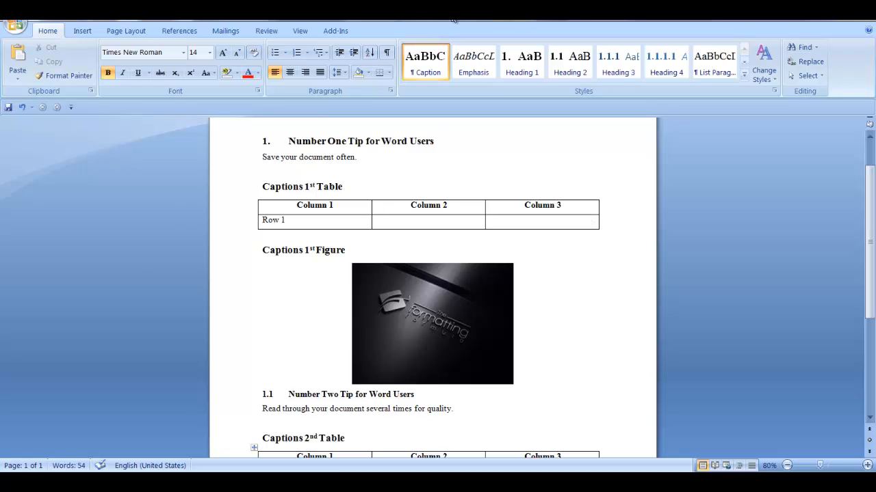
- Open the numbering settings of the "Headings for Captions" list style applied to the "Number One Tip for Word Users" heading
{"action": "left_click", "coordinate": [440, 141]}
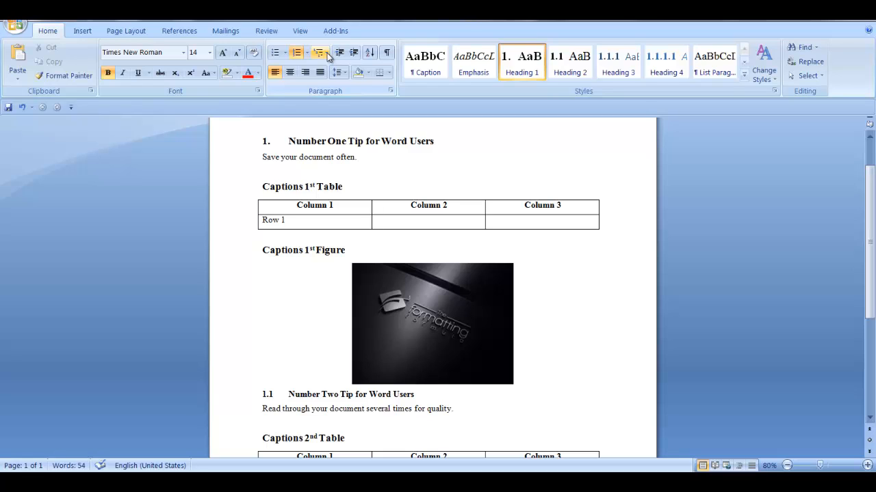
{"action": "left_click", "coordinate": [328, 55]}
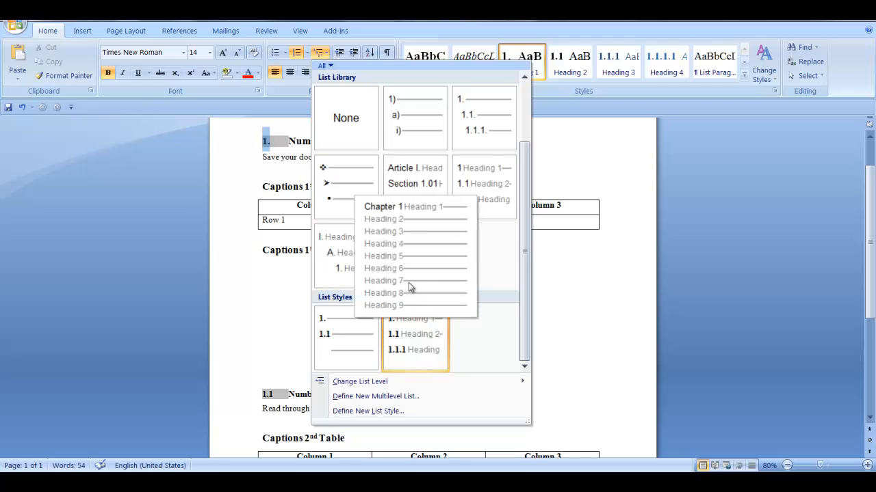
{"action": "mouse_move", "coordinate": [409, 331]}
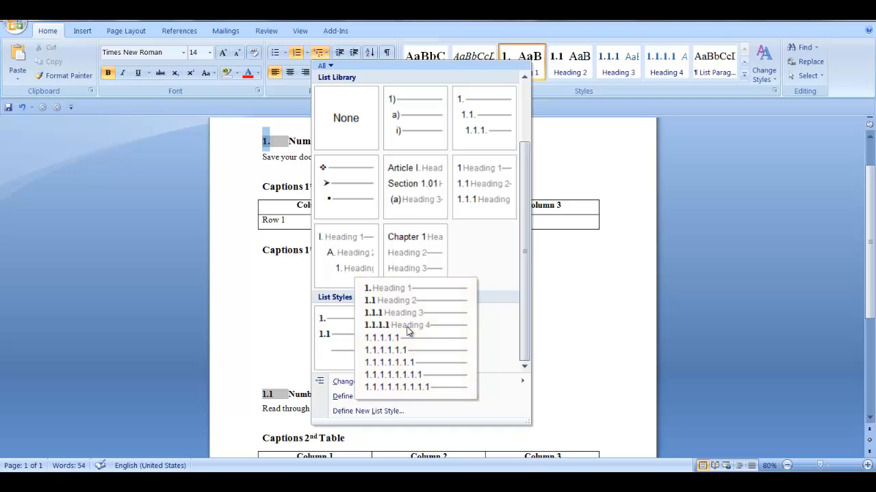
{"action": "right_click", "coordinate": [408, 331]}
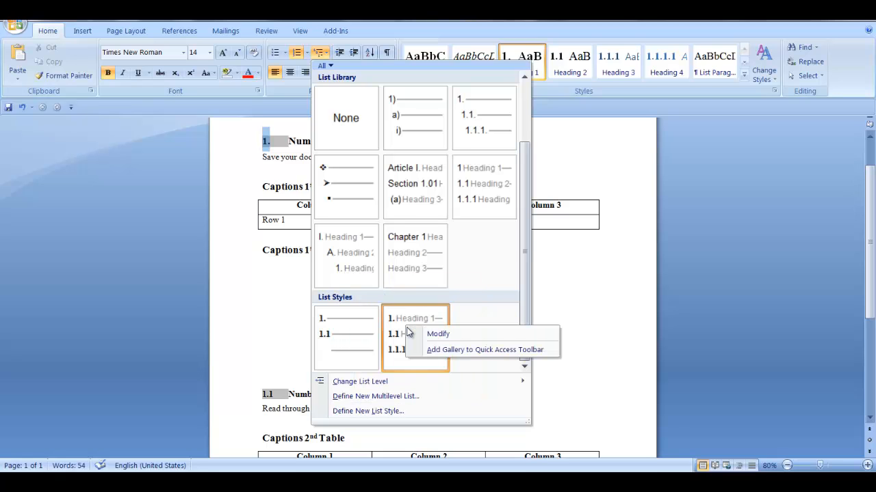
{"action": "left_click", "coordinate": [471, 337]}
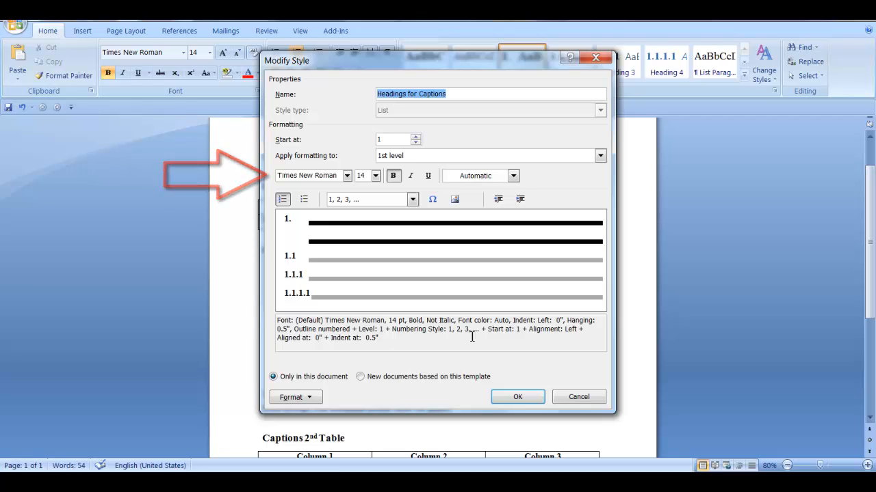
{"action": "left_click", "coordinate": [301, 399]}
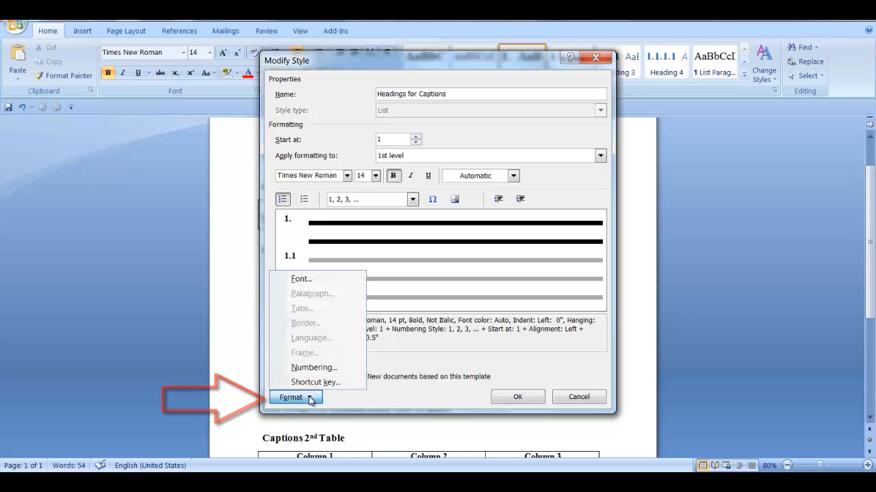
{"action": "left_click", "coordinate": [328, 368]}
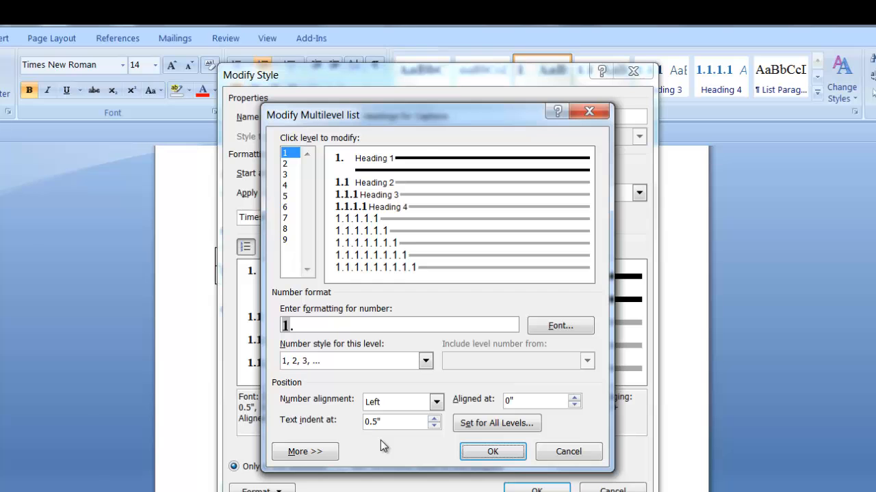
- Check which heading styles are linked to list levels 1, 2 and 3, and leave the style settings without changes
{"action": "left_click", "coordinate": [314, 453]}
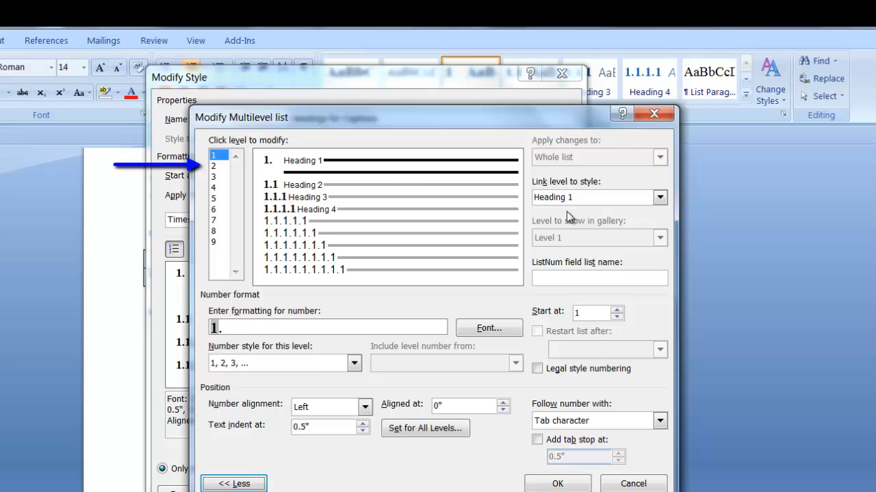
{"action": "left_click", "coordinate": [225, 167]}
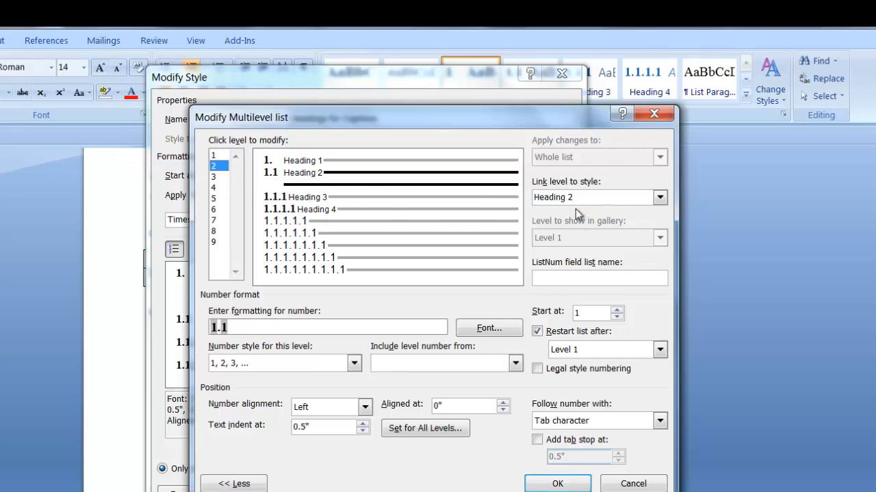
{"action": "left_click", "coordinate": [228, 178]}
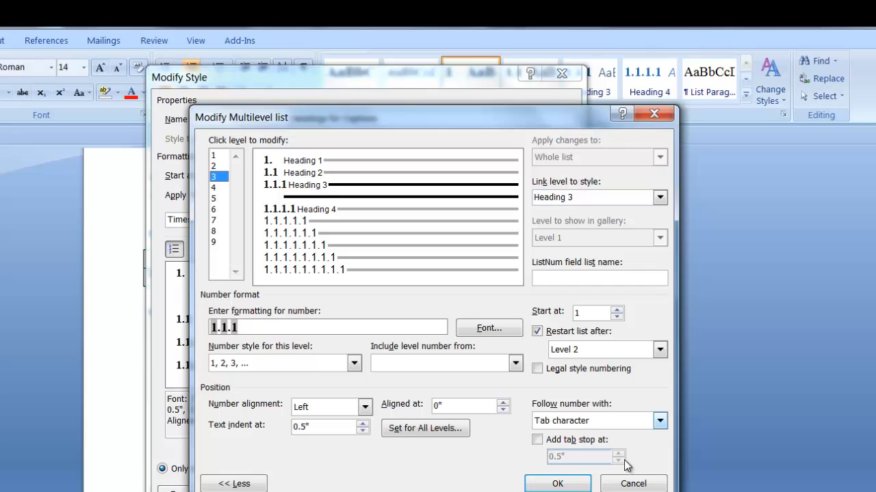
{"action": "left_click", "coordinate": [634, 485]}
{"action": "left_click", "coordinate": [534, 488]}
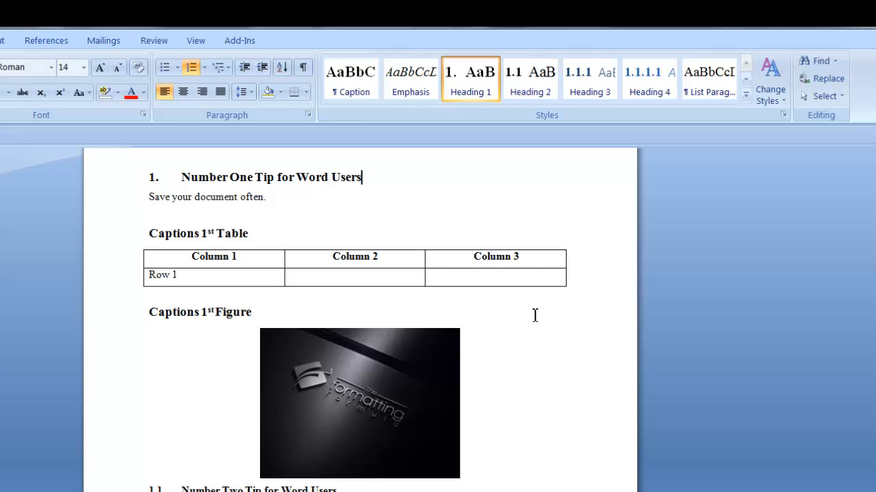
- Start a Table caption in front of the "Captions 1st Table" title and choose the 1, 2, 3 number format
{"action": "left_click", "coordinate": [151, 233]}
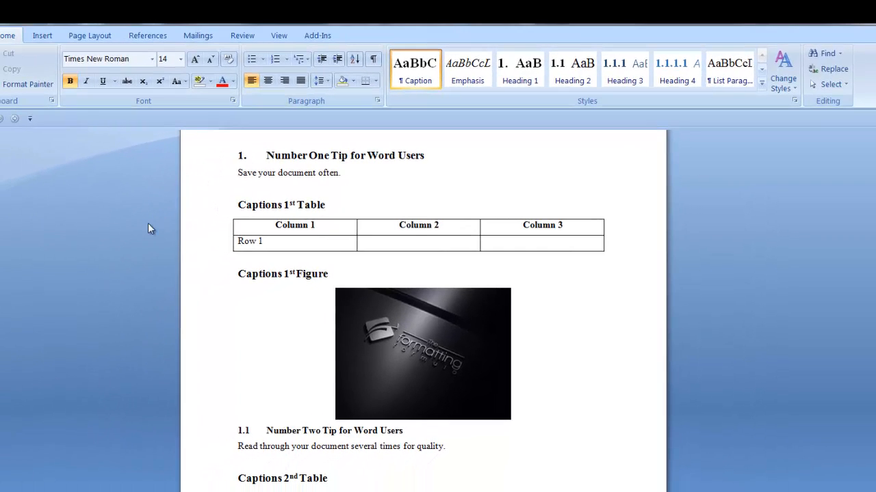
{"action": "left_click", "coordinate": [157, 35]}
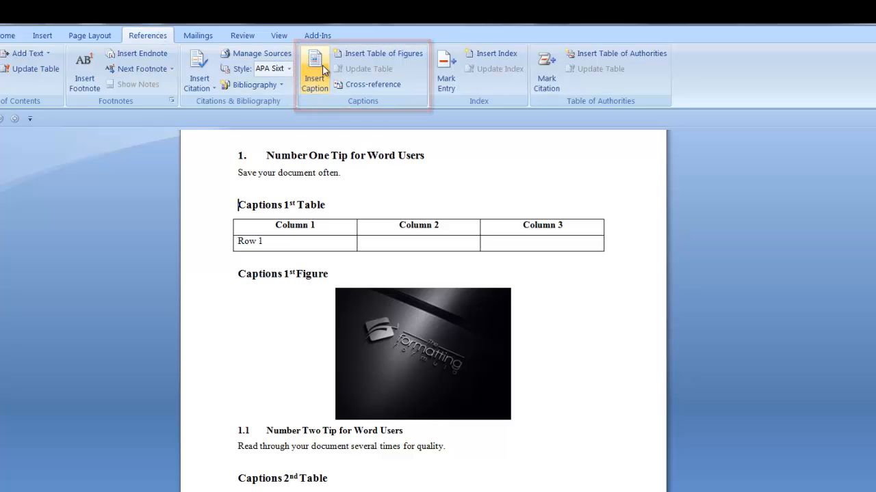
{"action": "left_click", "coordinate": [314, 87]}
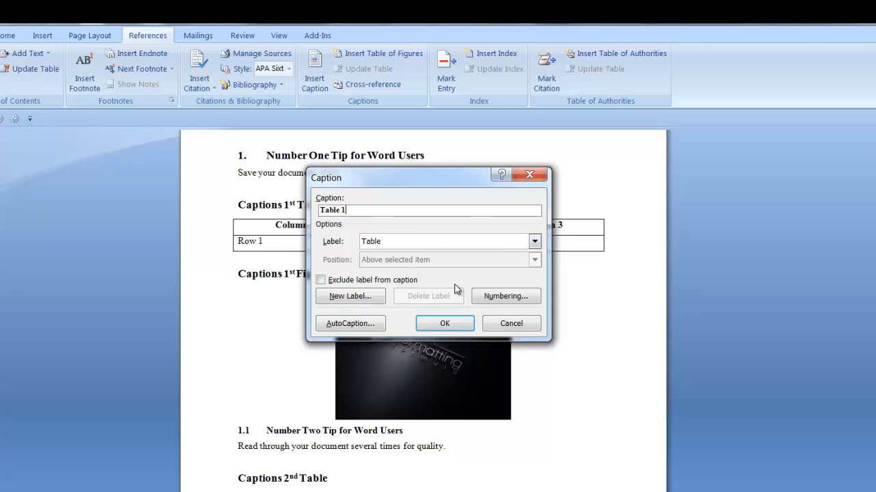
{"action": "left_click", "coordinate": [512, 300]}
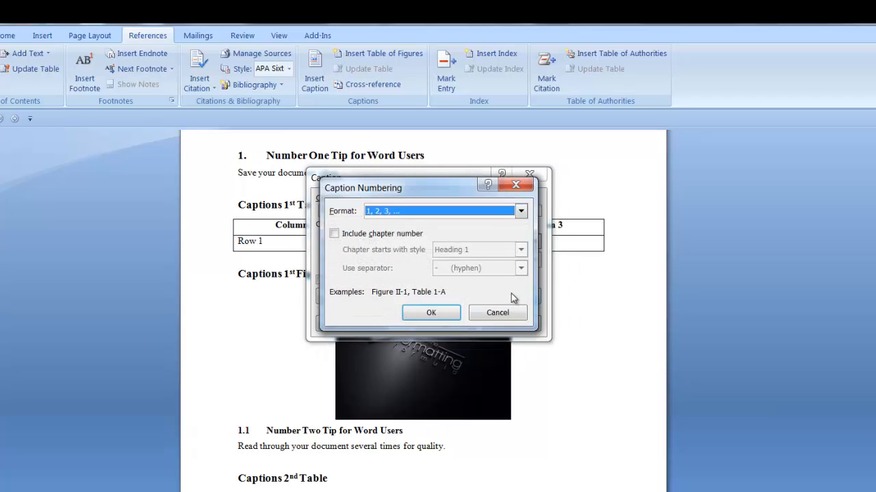
{"action": "left_click", "coordinate": [521, 212]}
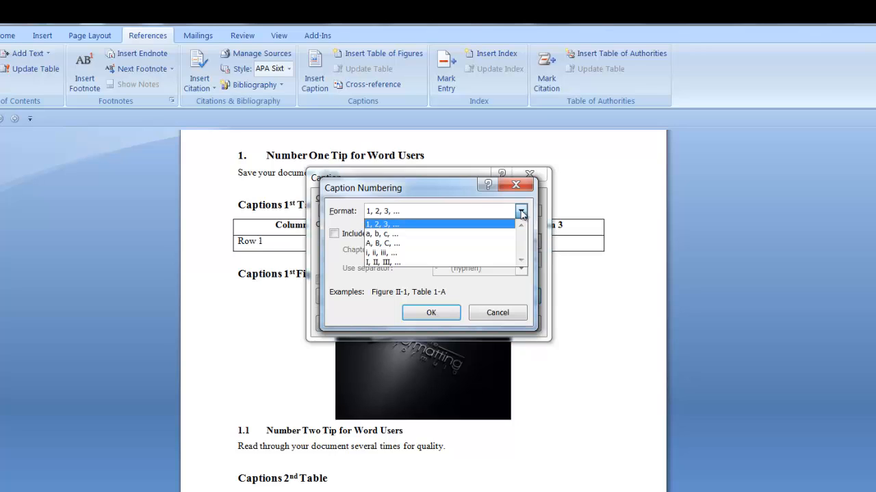
{"action": "left_click", "coordinate": [474, 226]}
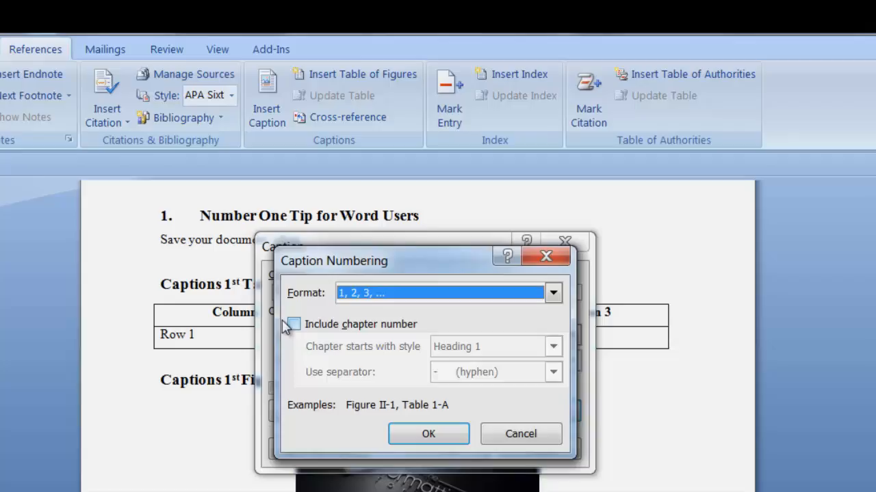
- Include the chapter number in the table caption numbering, based on Heading 1 with a hyphen separator
{"action": "left_click", "coordinate": [295, 330]}
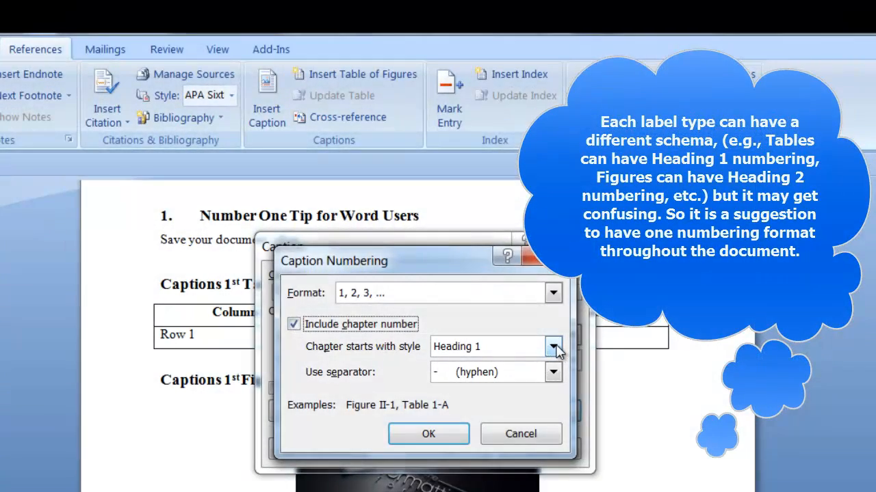
{"action": "left_click", "coordinate": [553, 347]}
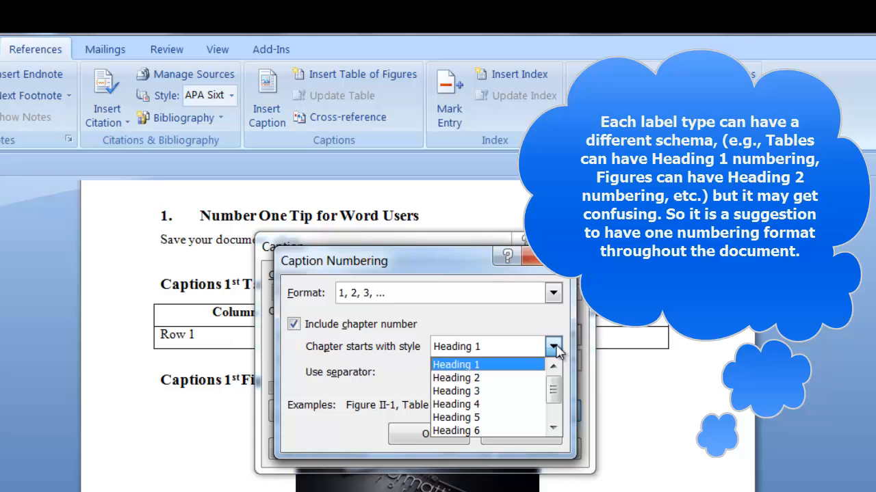
{"action": "left_click", "coordinate": [505, 366]}
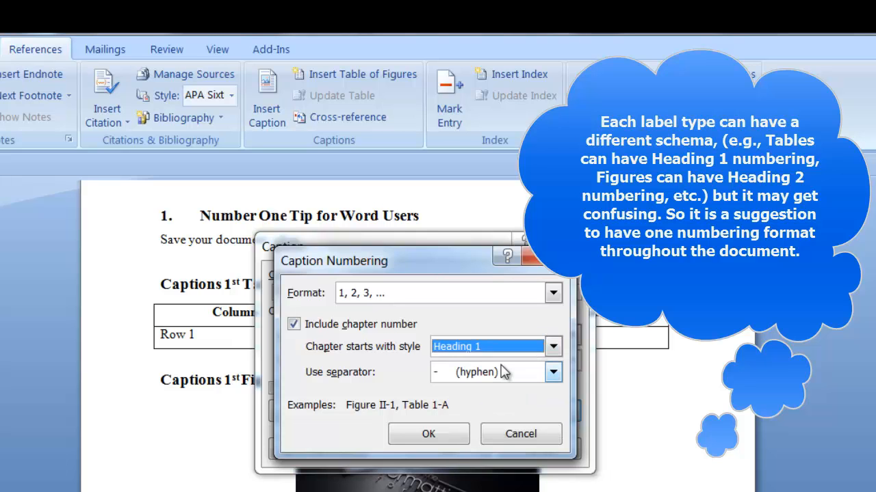
{"action": "left_click", "coordinate": [553, 374]}
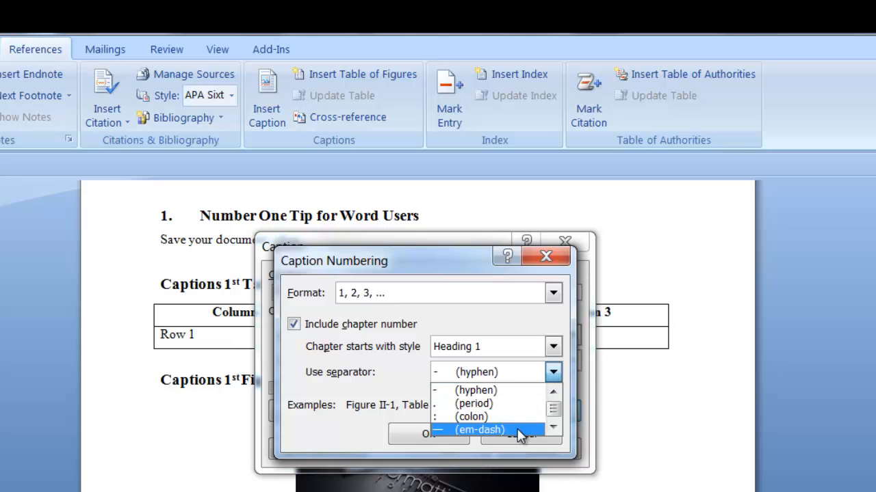
{"action": "left_click", "coordinate": [525, 390]}
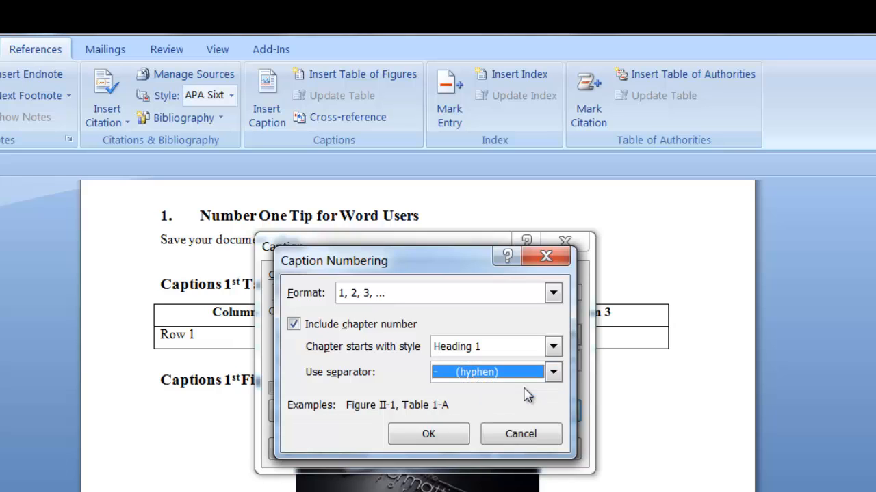
{"action": "left_click", "coordinate": [439, 435]}
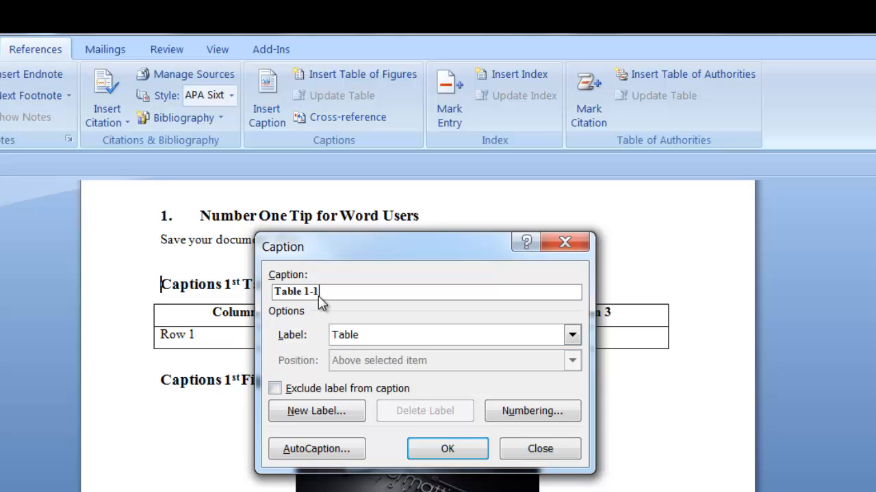
- Insert the Table 1-1 caption and separate it from the "Captions 1st Table" title with a colon and a tab
{"action": "left_click", "coordinate": [451, 449]}
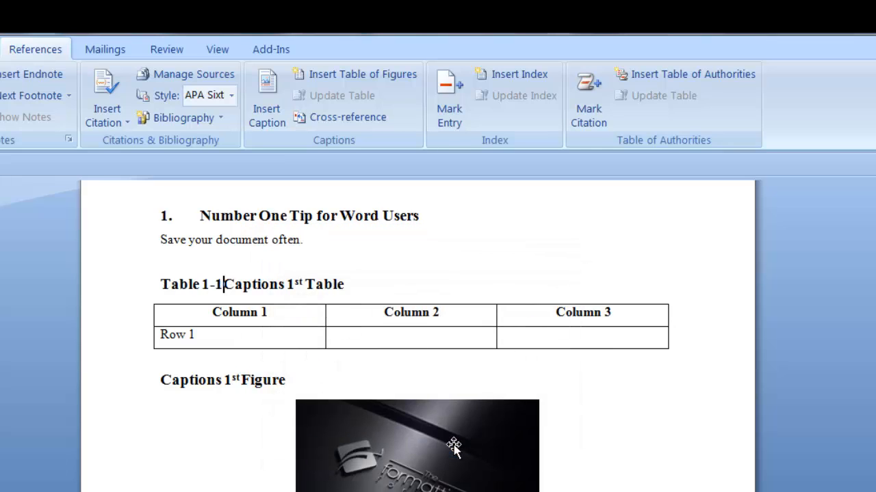
{"action": "type", "text": ":"}
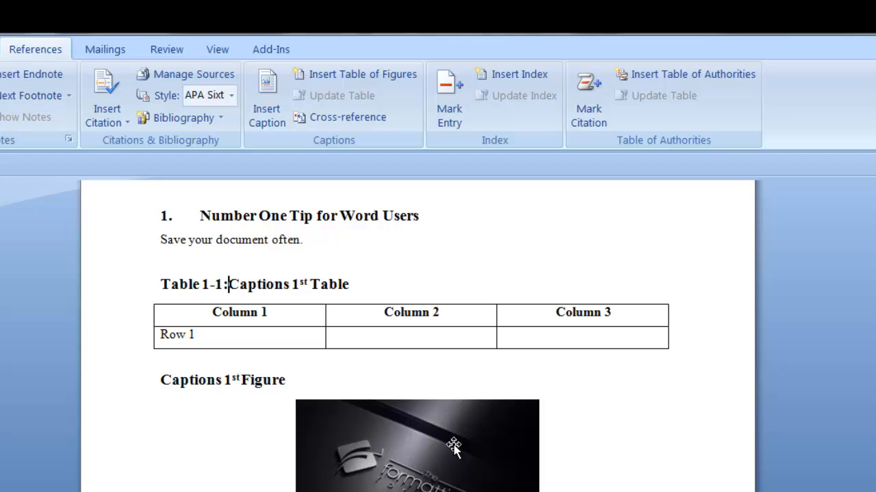
{"action": "key", "text": "Tab"}
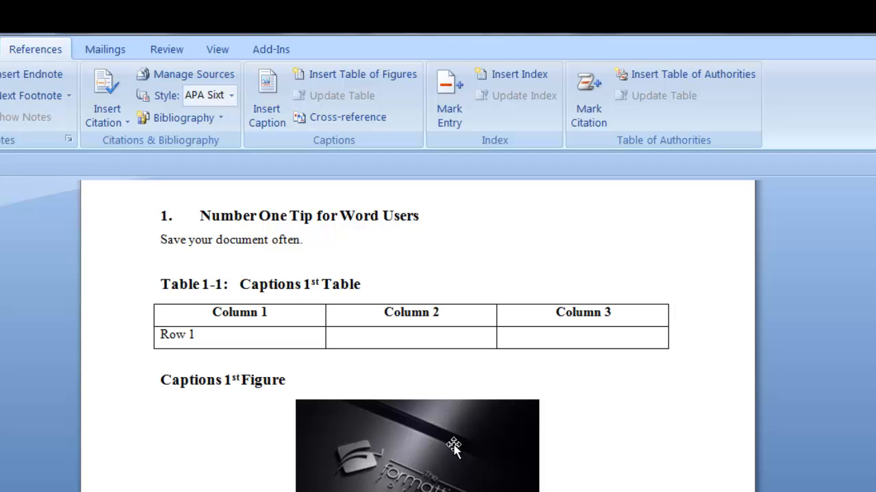
- Start a caption in front of the "Captions 1st Figure" title and set its label to Figure
{"action": "left_click", "coordinate": [161, 381]}
{"action": "left_click", "coordinate": [266, 91]}
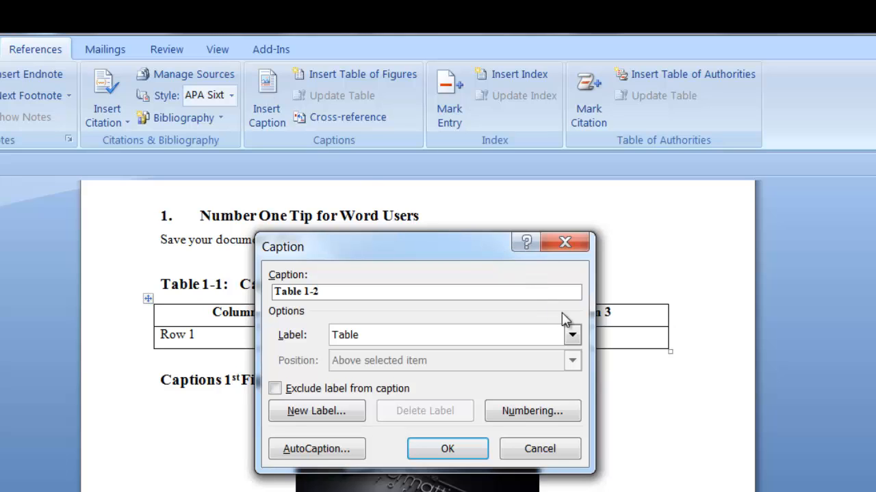
{"action": "left_click", "coordinate": [572, 336]}
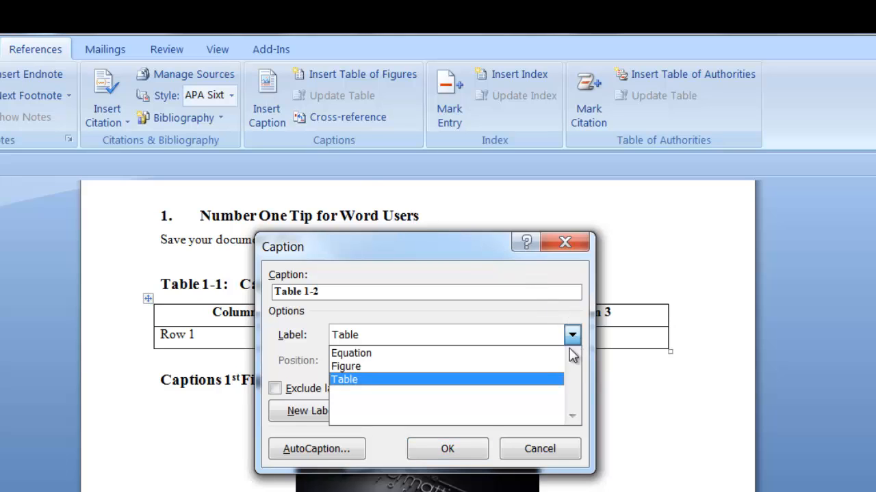
{"action": "left_click", "coordinate": [540, 367]}
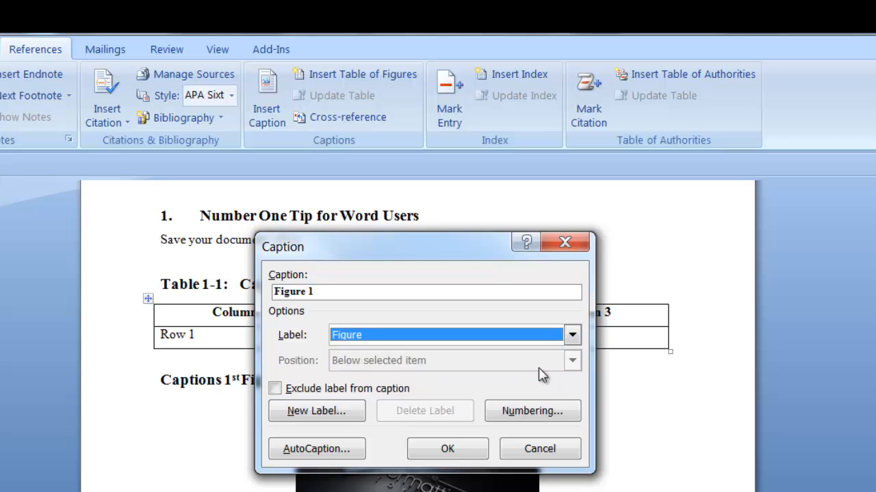
- Include the Heading 1 chapter number in the figure numbering, insert the Figure 1-1 caption and add a colon and a tab after it
{"action": "left_click", "coordinate": [539, 415]}
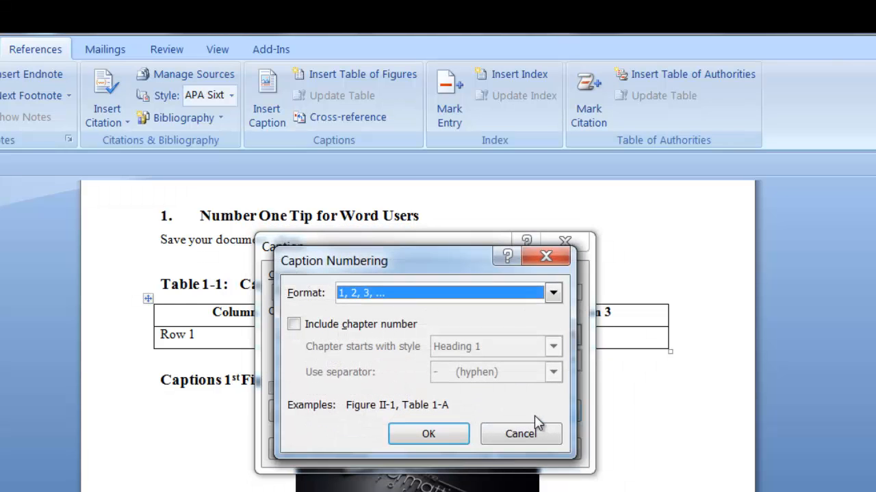
{"action": "left_click", "coordinate": [294, 324]}
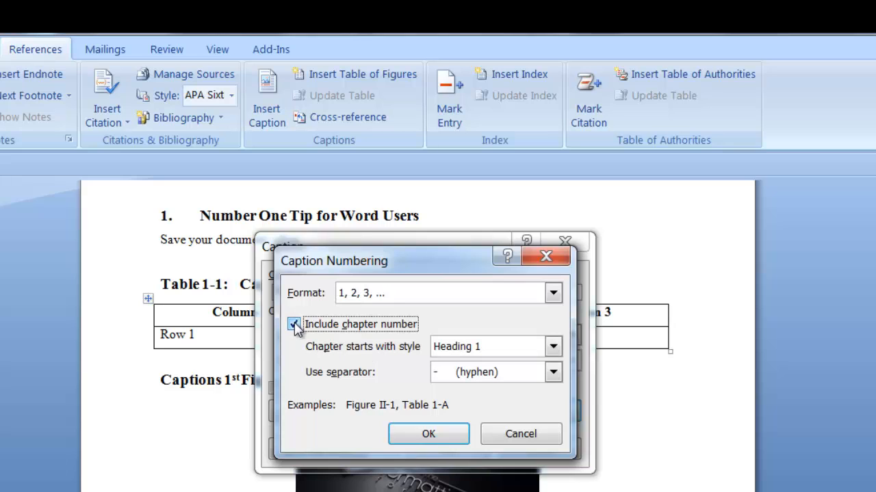
{"action": "left_click", "coordinate": [432, 434]}
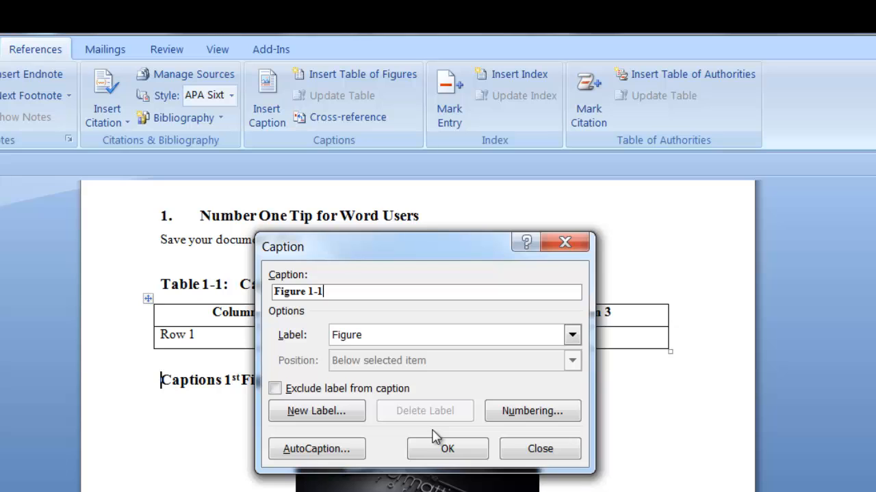
{"action": "left_click", "coordinate": [437, 451]}
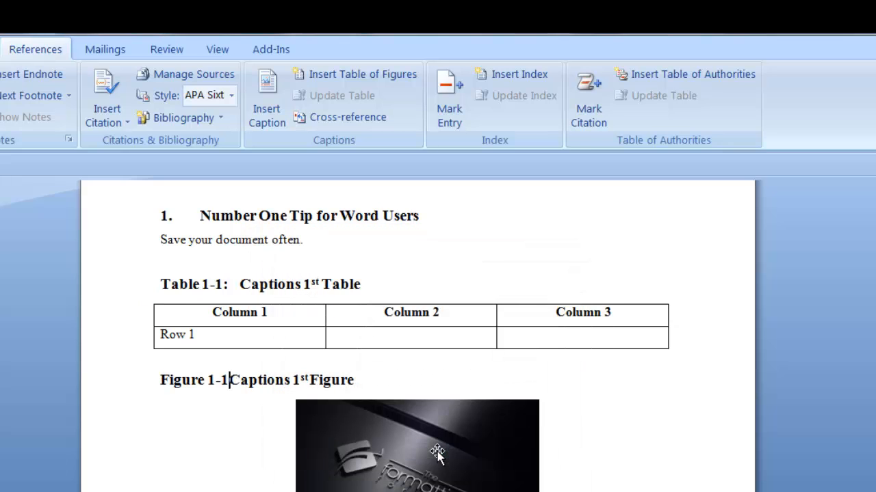
{"action": "type", "text": ":"}
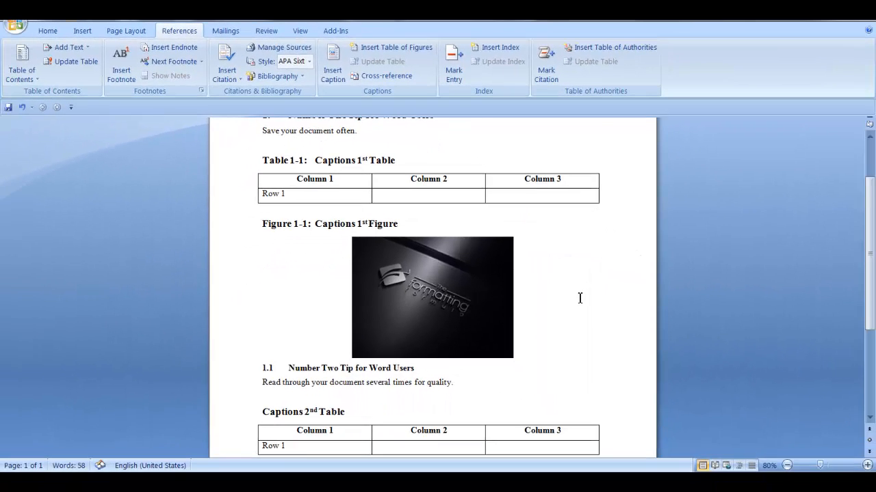
- Start a caption in front of the "Captions 2nd Table" title and set its label to Table
{"action": "scroll", "coordinate": [579, 299], "scroll_direction": "down", "scroll_amount": 1}
{"action": "scroll", "coordinate": [578, 299], "scroll_direction": "down", "scroll_amount": 2}
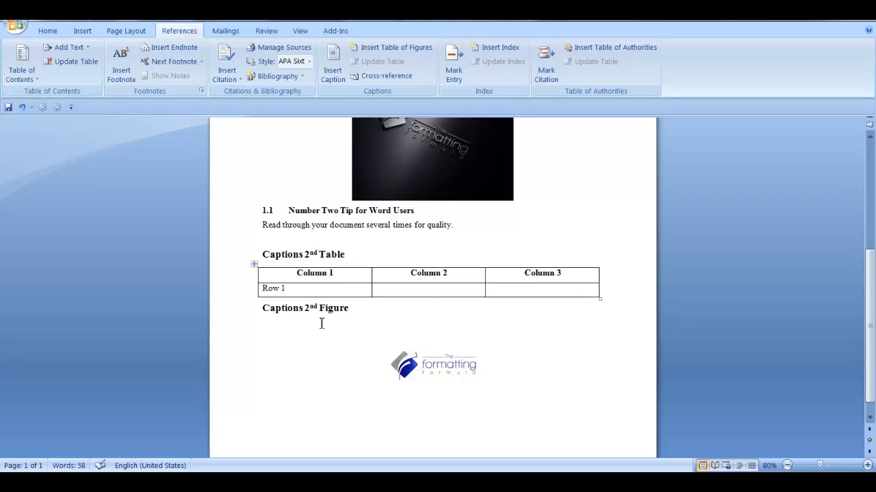
{"action": "left_click", "coordinate": [262, 255]}
{"action": "left_click", "coordinate": [337, 74]}
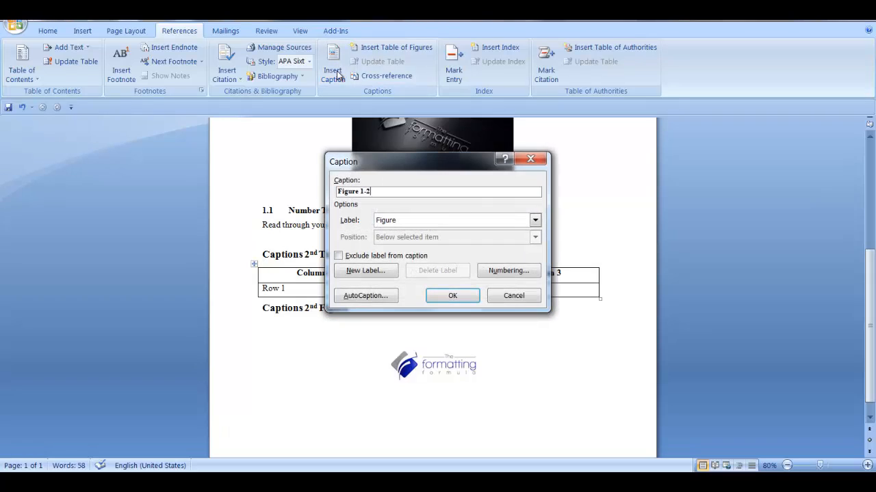
{"action": "left_click", "coordinate": [535, 220]}
{"action": "left_click", "coordinate": [525, 250]}
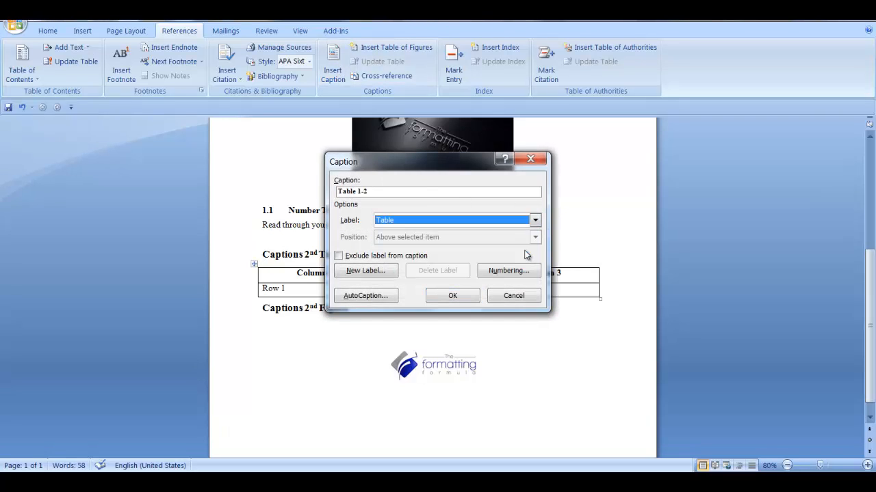
- Base the chapter number in the table caption numbering on the Heading 2 style, with a hyphen separator
{"action": "left_click", "coordinate": [513, 272]}
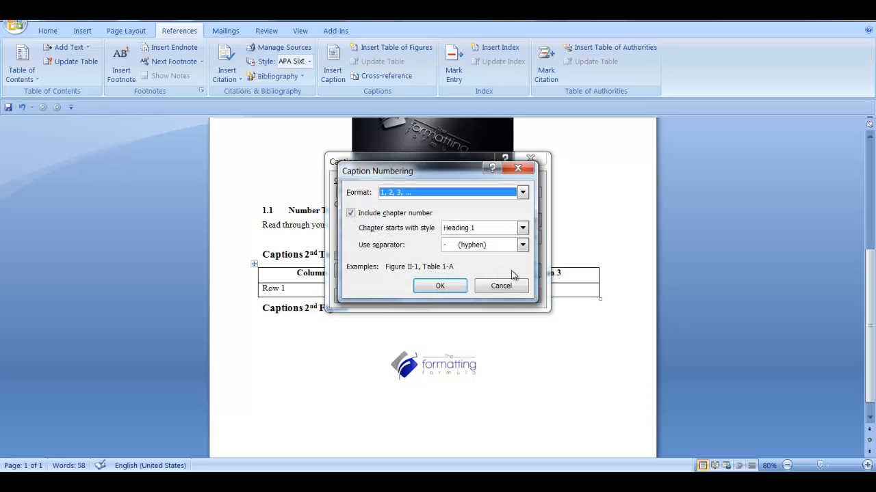
{"action": "left_click", "coordinate": [522, 229]}
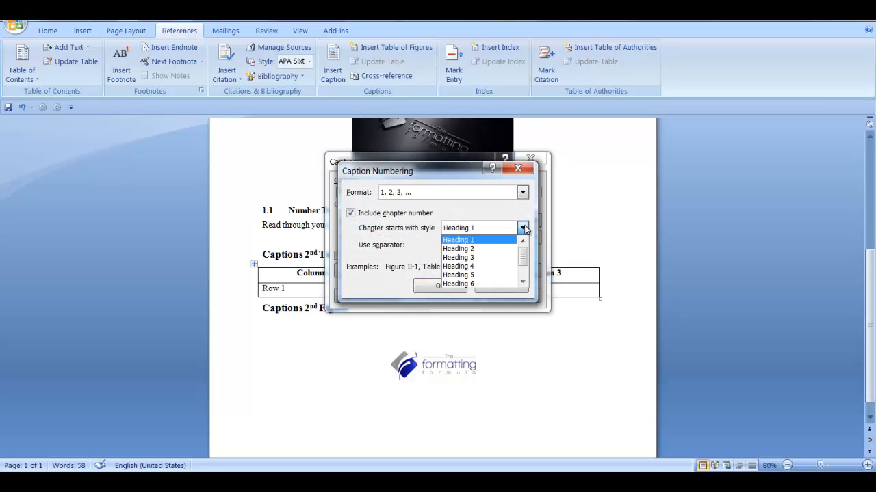
{"action": "left_click", "coordinate": [497, 250]}
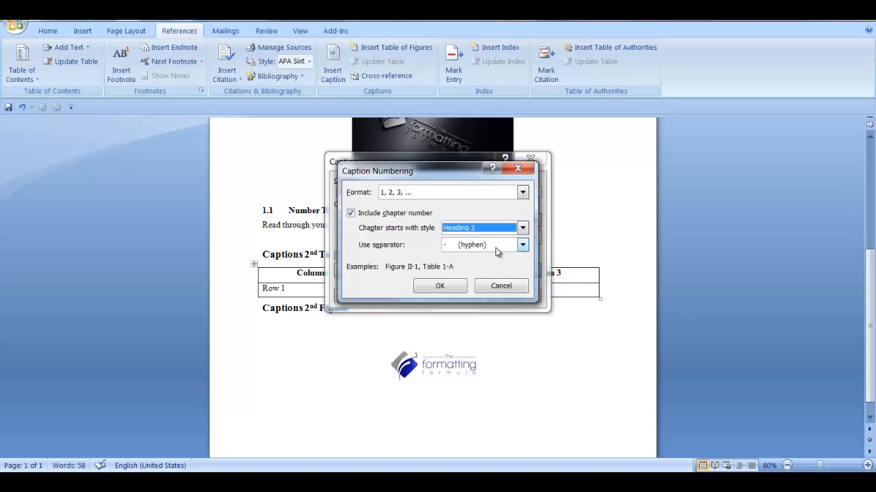
{"action": "left_click", "coordinate": [440, 286]}
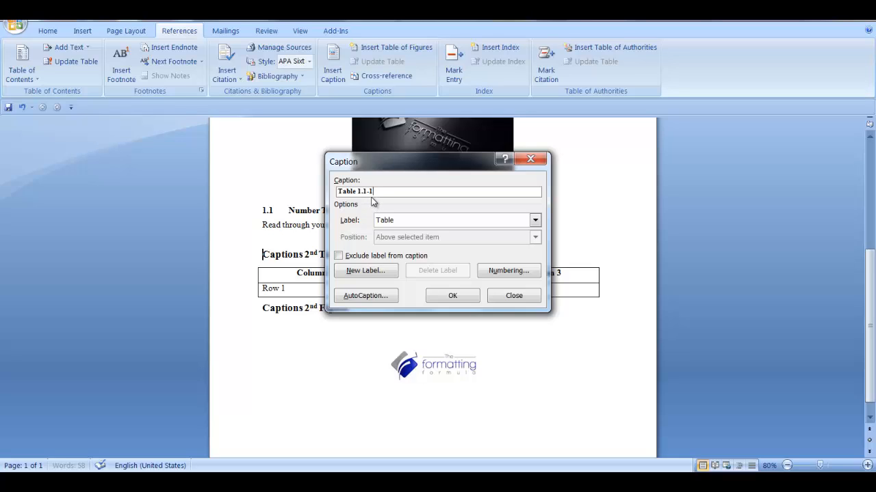
- Insert the Table 1.1-1 caption and separate it from the "Captions 2nd Table" title with a colon and a tab
{"action": "left_click", "coordinate": [456, 297]}
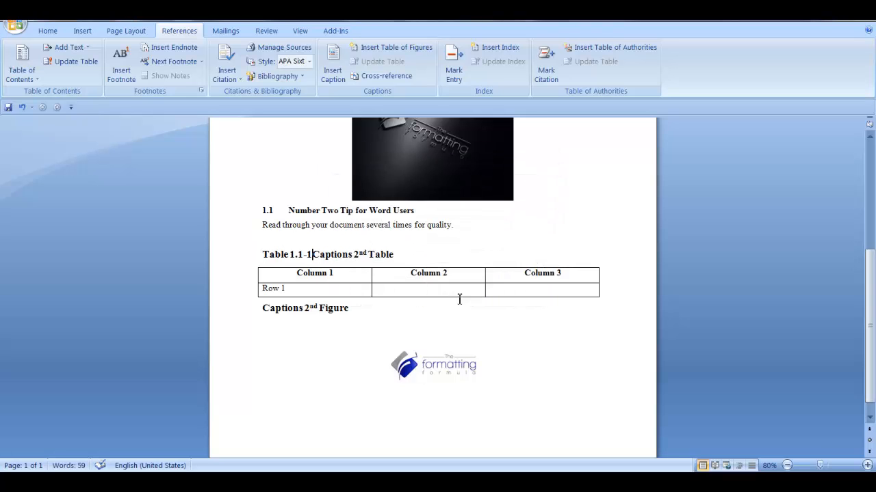
{"action": "type", "text": ":"}
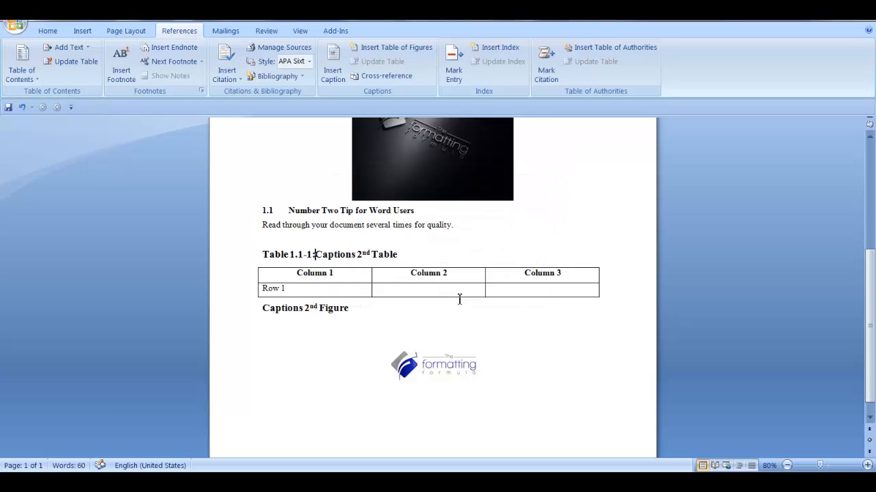
{"action": "key", "text": "Tab"}
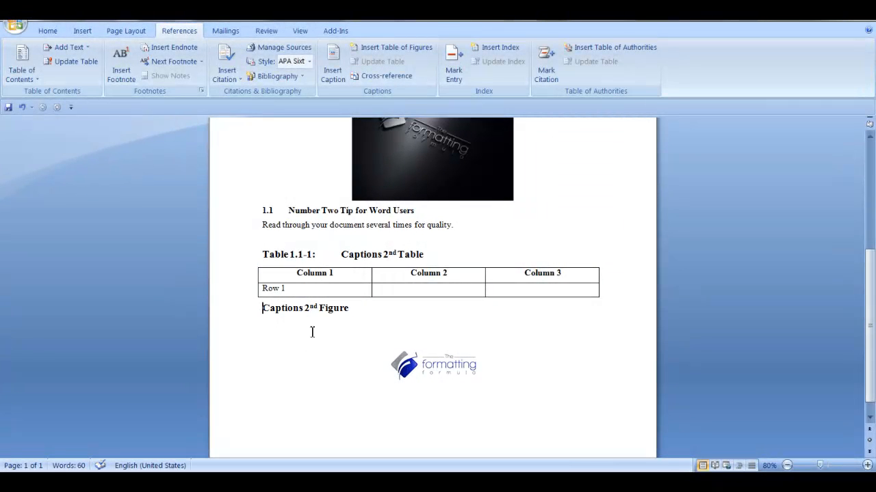
- Start a Figure caption in front of the "Captions 2nd Figure" title and base its chapter number on Heading 2
{"action": "left_click", "coordinate": [334, 68]}
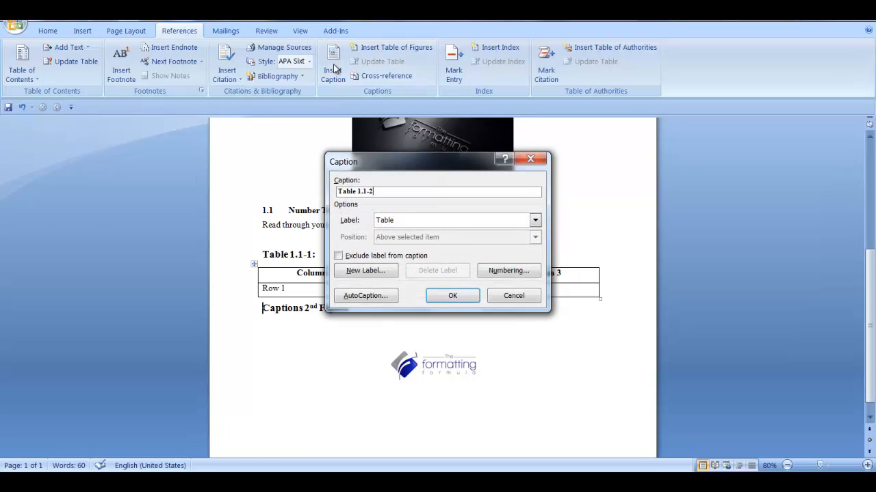
{"action": "left_click", "coordinate": [536, 220]}
{"action": "left_click", "coordinate": [519, 242]}
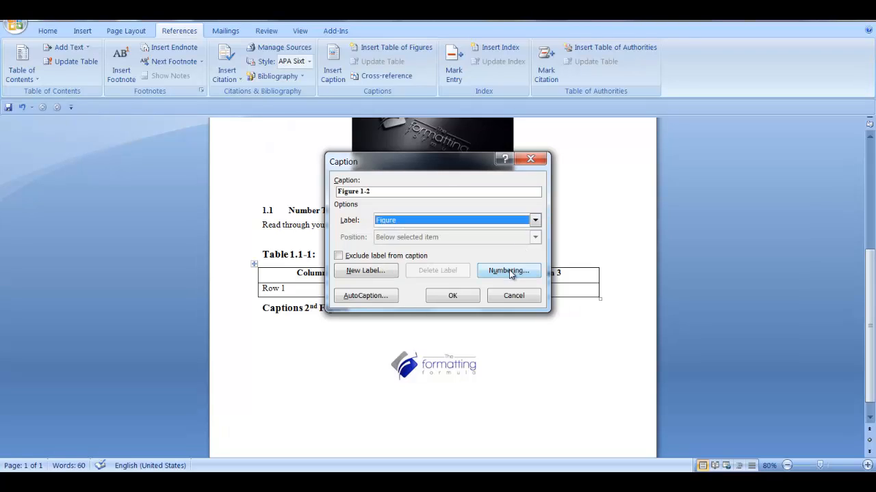
{"action": "left_click", "coordinate": [509, 271]}
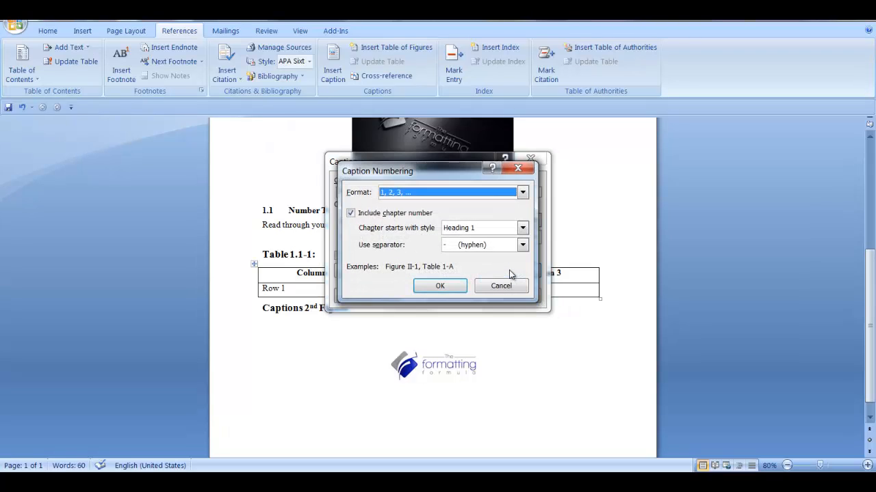
{"action": "left_click", "coordinate": [522, 227]}
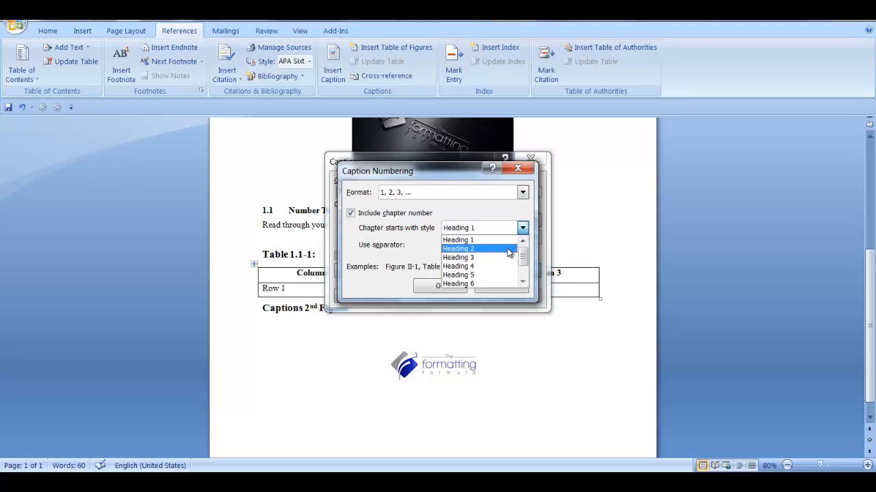
{"action": "left_click", "coordinate": [509, 249]}
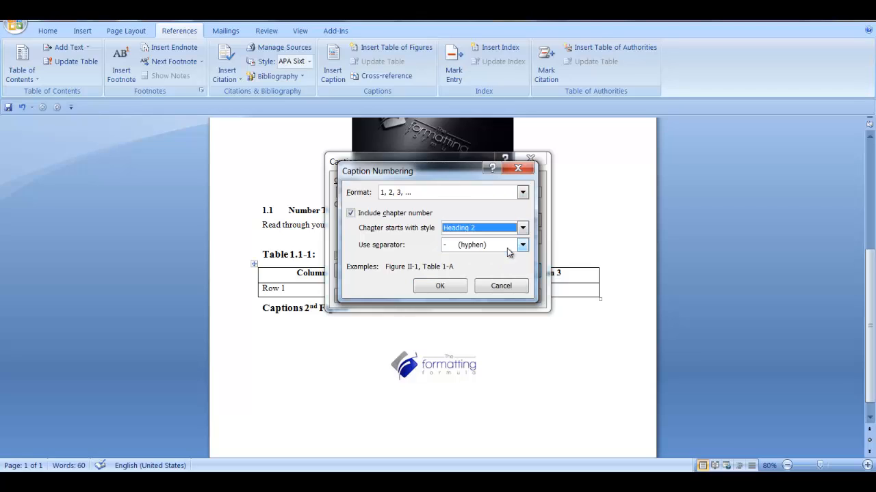
{"action": "left_click", "coordinate": [449, 287]}
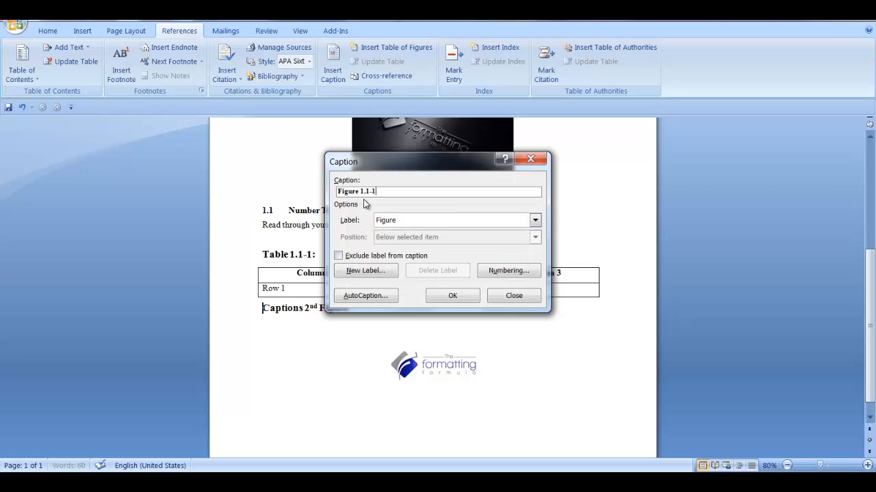
- Create a new caption label named Appendix
{"action": "left_click", "coordinate": [395, 274]}
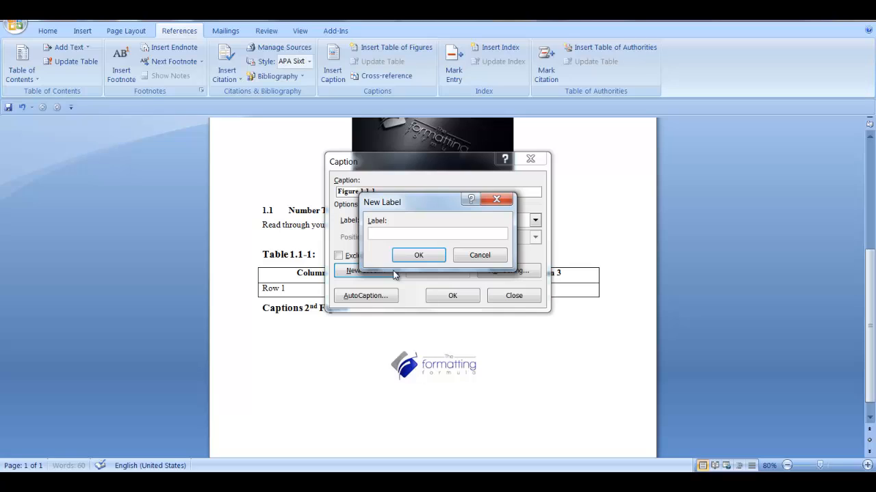
{"action": "type", "text": "Appendix"}
{"action": "left_click", "coordinate": [426, 259]}
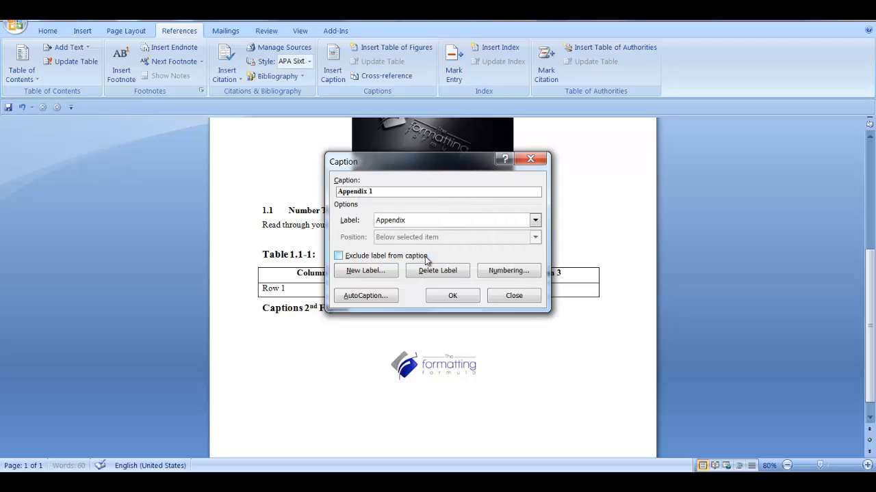
- Choose the custom Appendix label from the available caption labels and delete it
{"action": "left_click", "coordinate": [534, 220]}
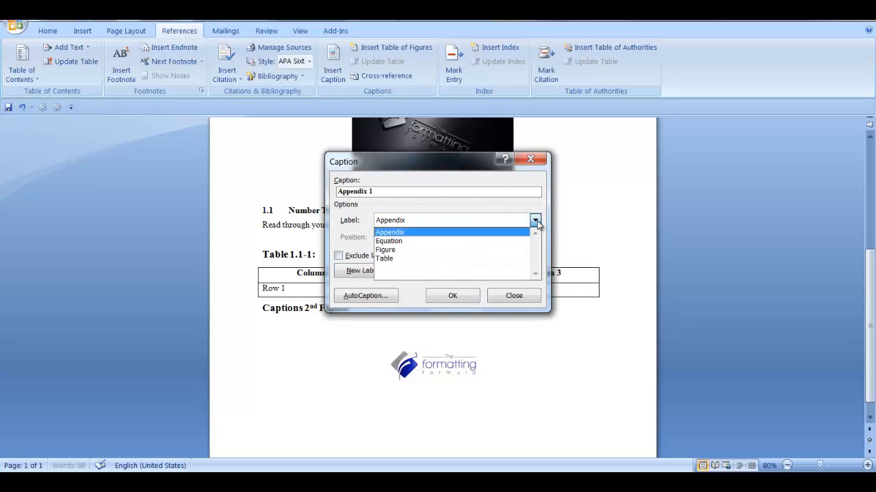
{"action": "left_click", "coordinate": [500, 233]}
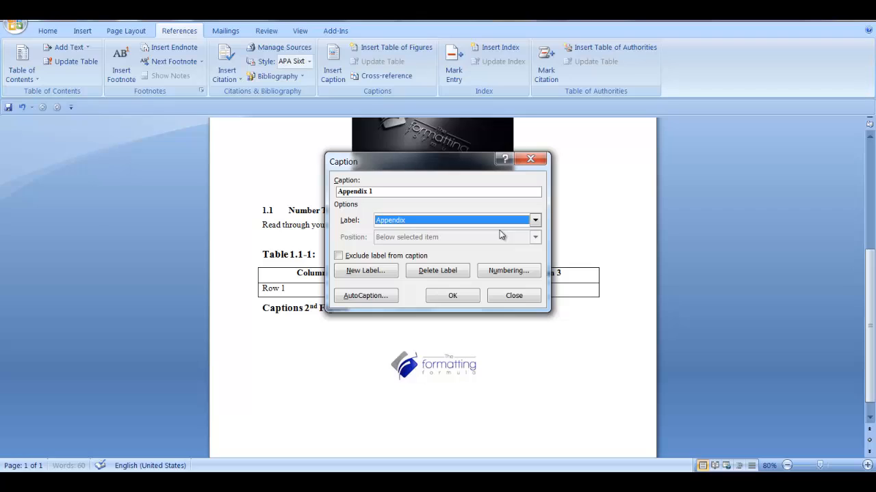
{"action": "left_click", "coordinate": [445, 273]}
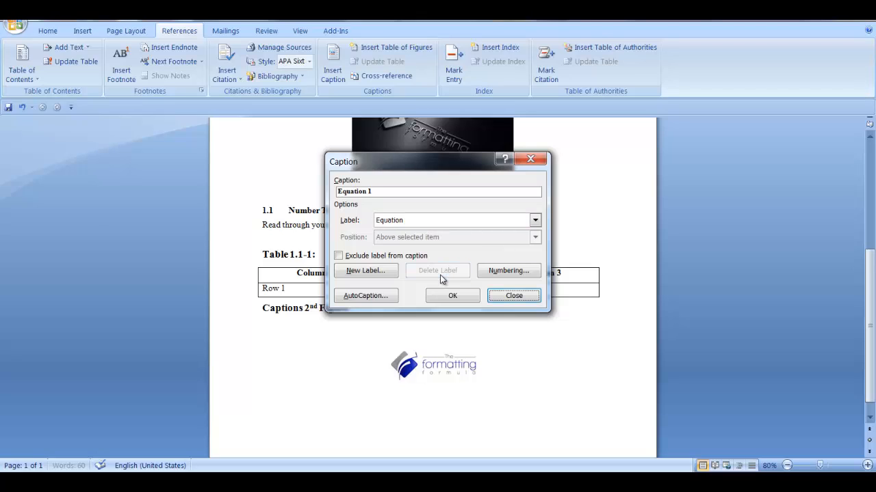
- Set the label back to Figure, insert the Figure 1.1-1 caption and add a colon and a tab after it
{"action": "left_click", "coordinate": [535, 220]}
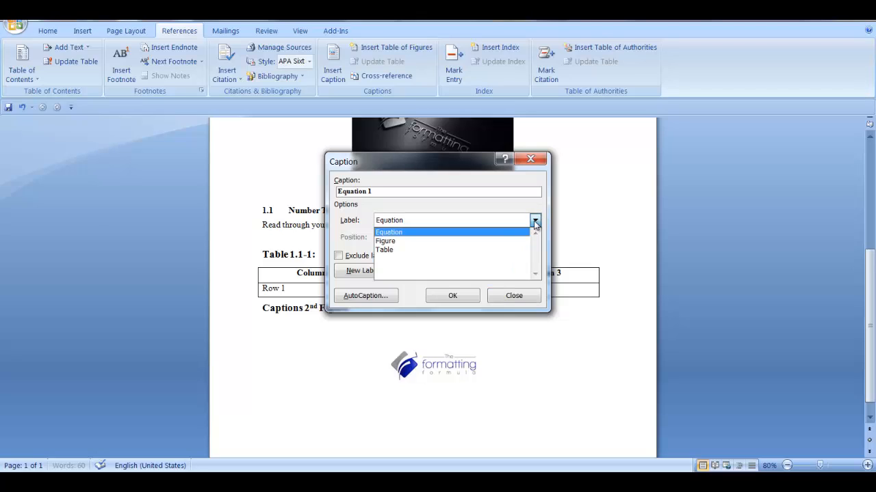
{"action": "left_click", "coordinate": [497, 240]}
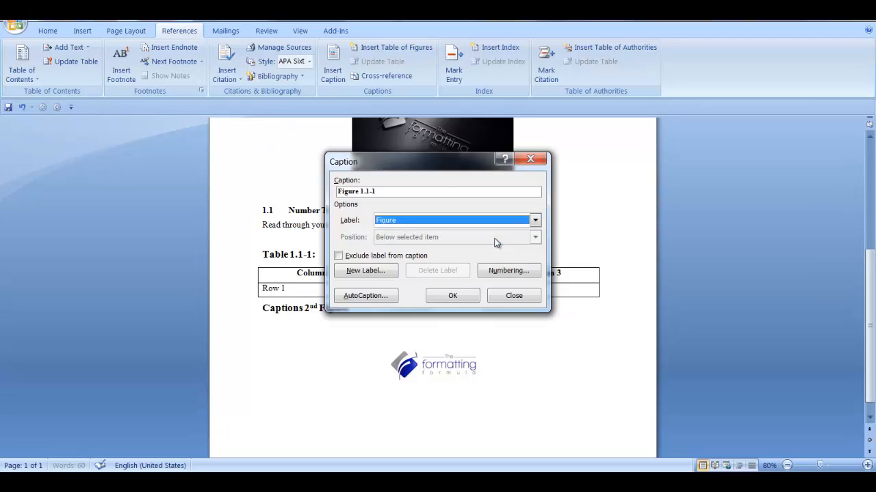
{"action": "left_click", "coordinate": [452, 296]}
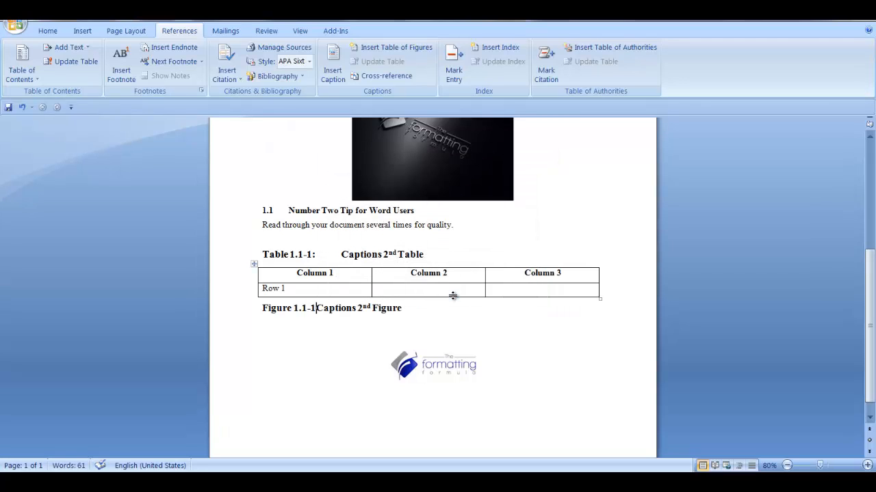
{"action": "type", "text": ":"}
{"action": "key", "text": "Tab"}
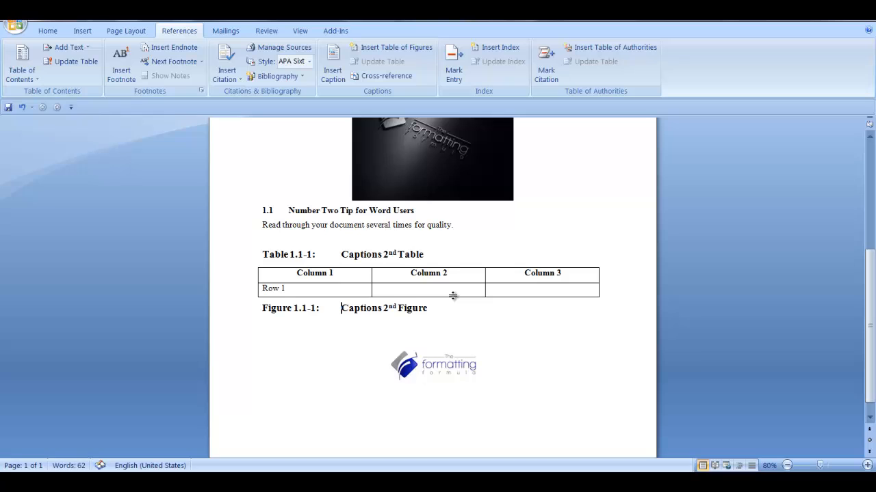